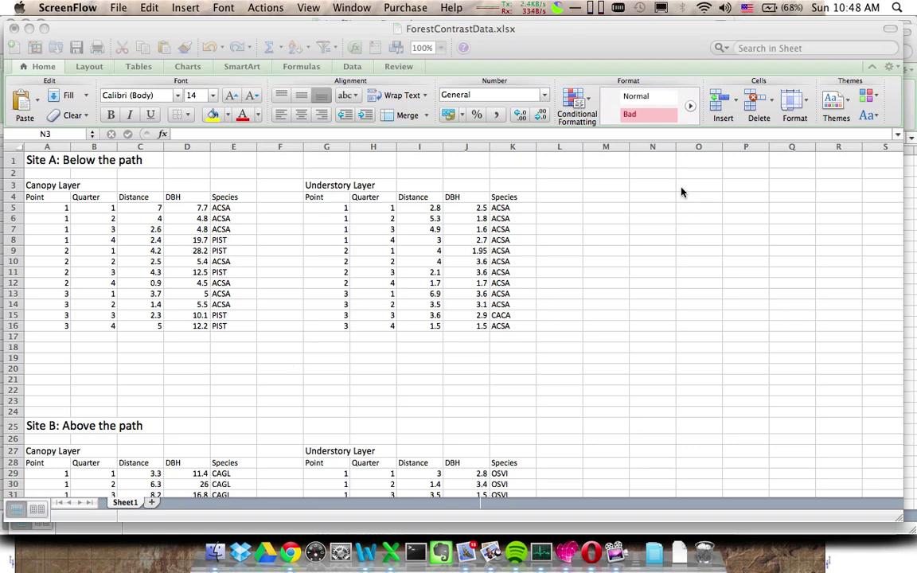
Enter the heading 'Site A' in cell N3
click(650, 187)
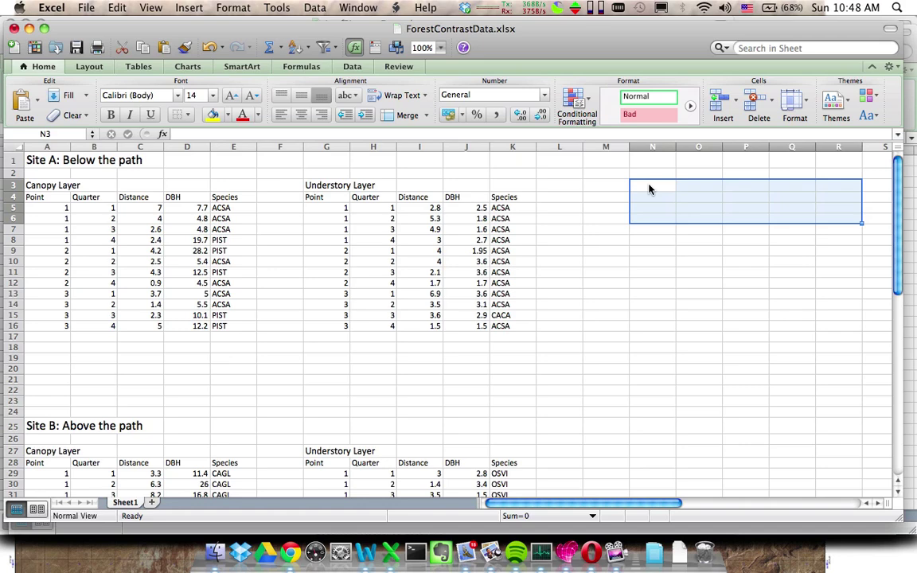
click(650, 183)
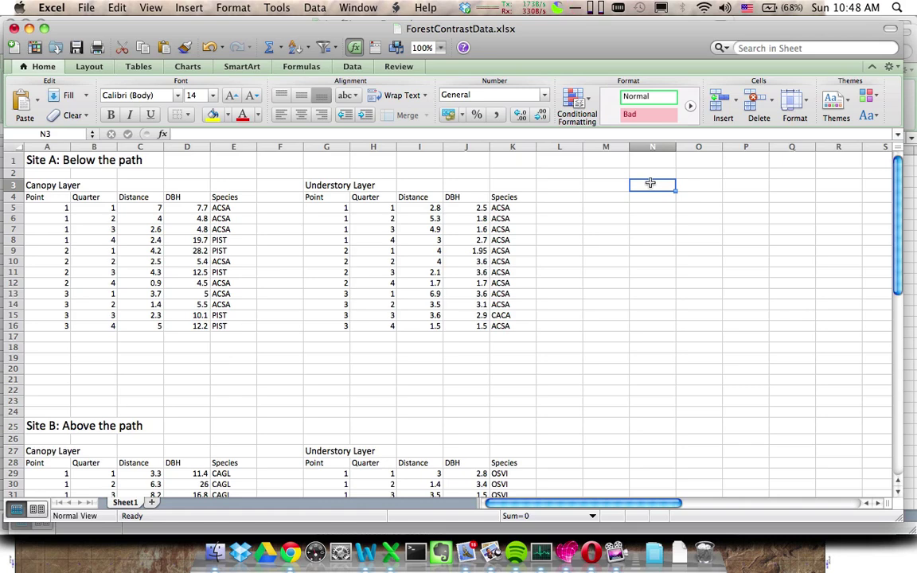
text(Site)
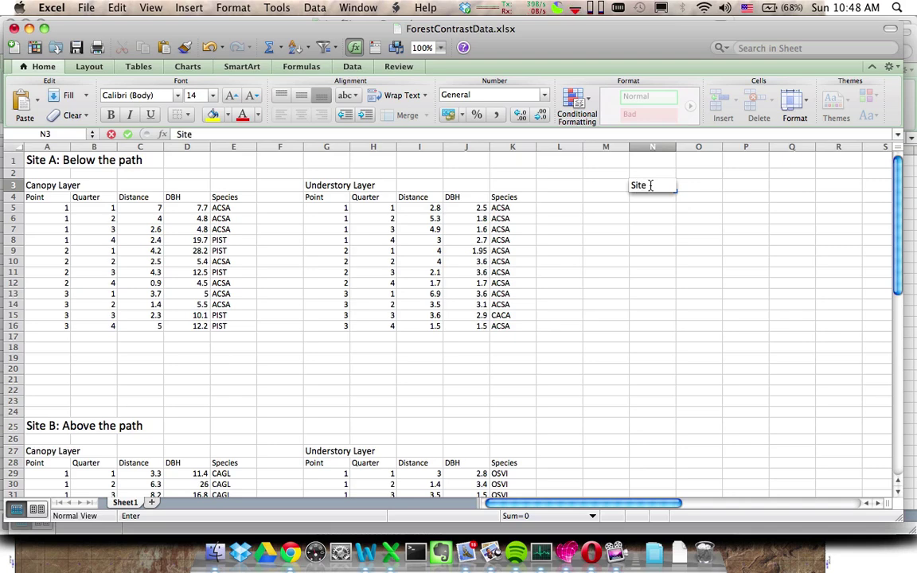
text( A)
key(Return)
Put 'Canopy' in N4, 'Sugar Maple' in N5 and 'White Pine' in O5
text(C)
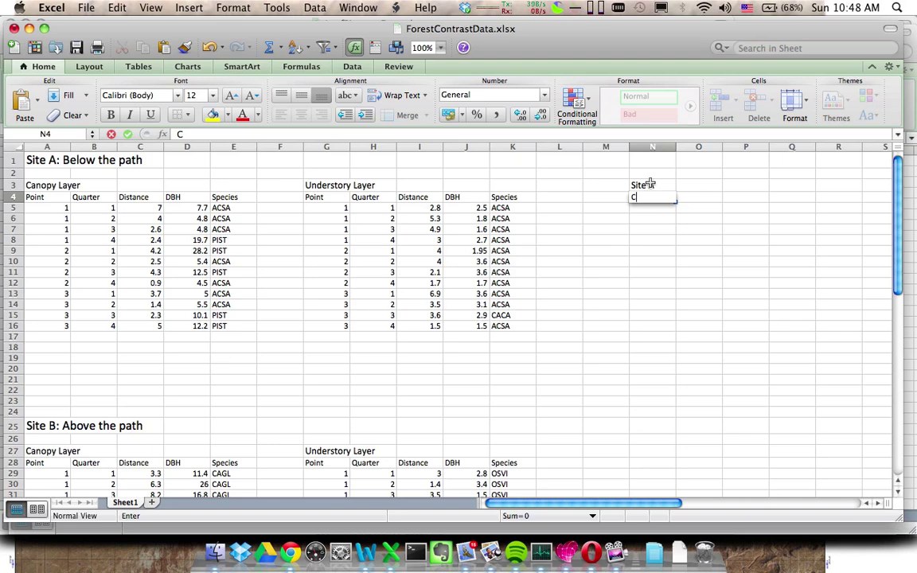
text(anopy)
click(650, 210)
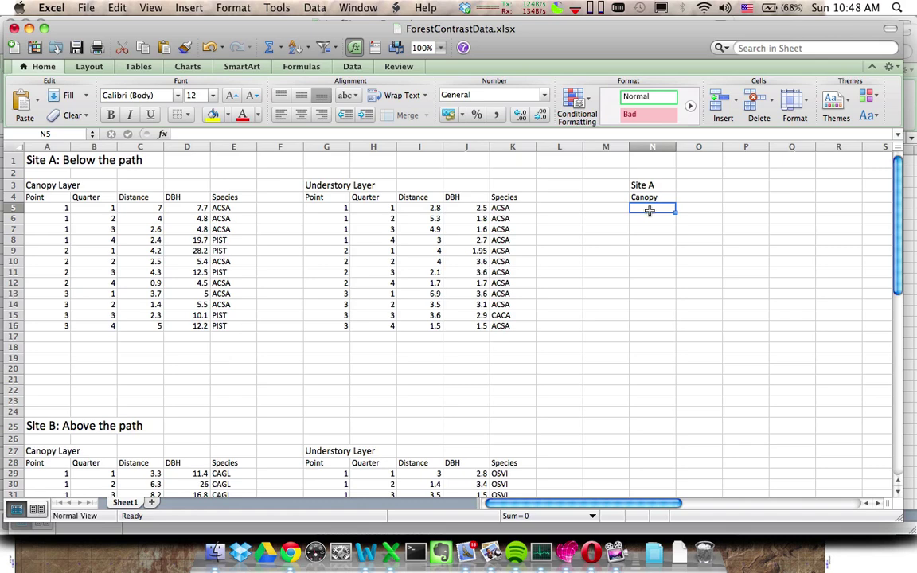
text(Sugar)
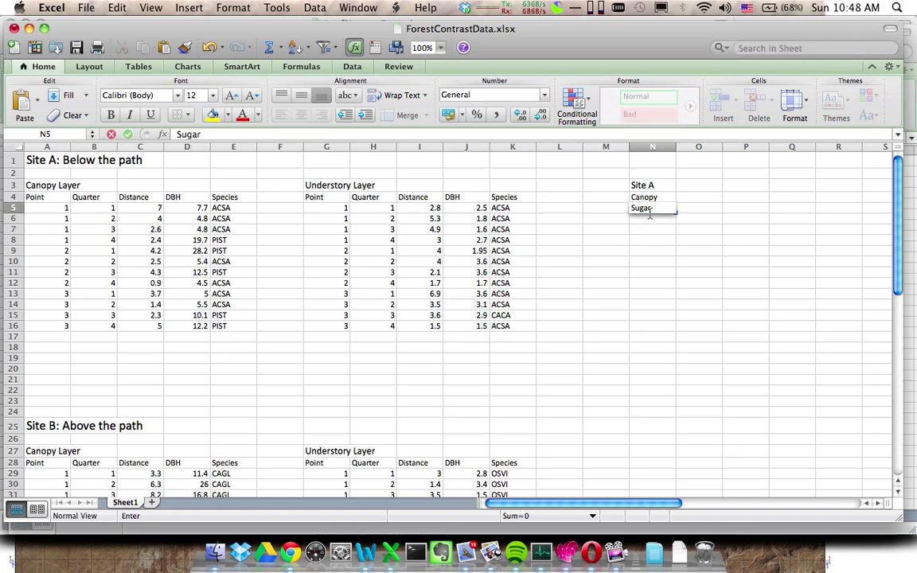
text( Maple)
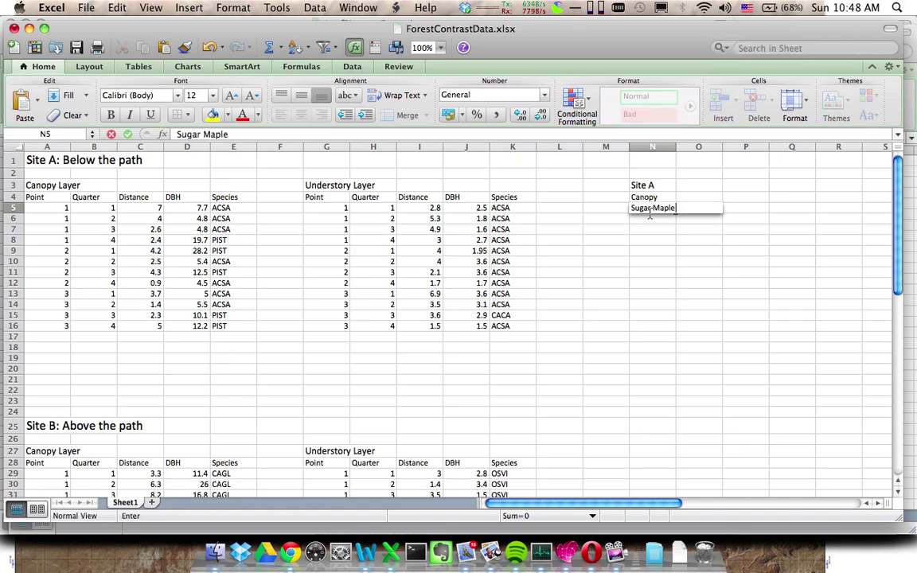
key(Tab)
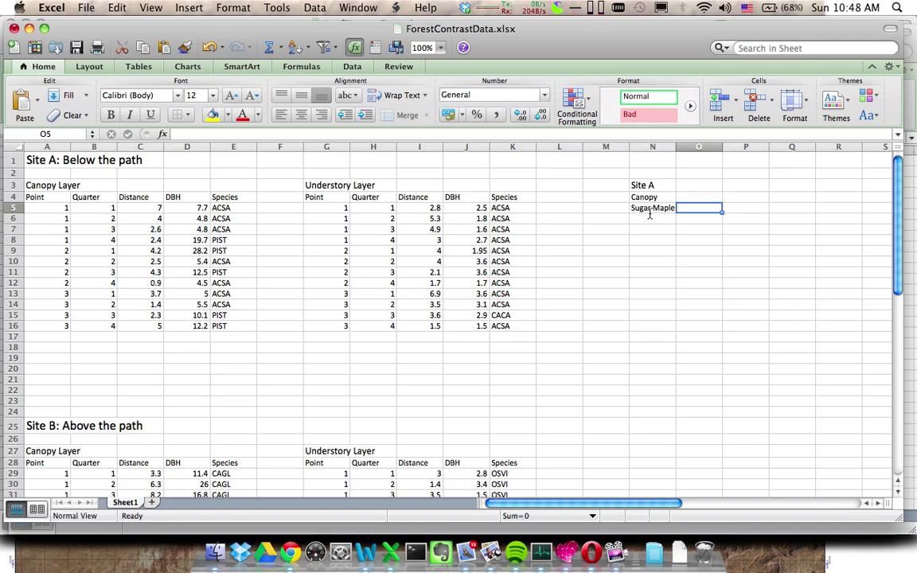
text(White Pin)
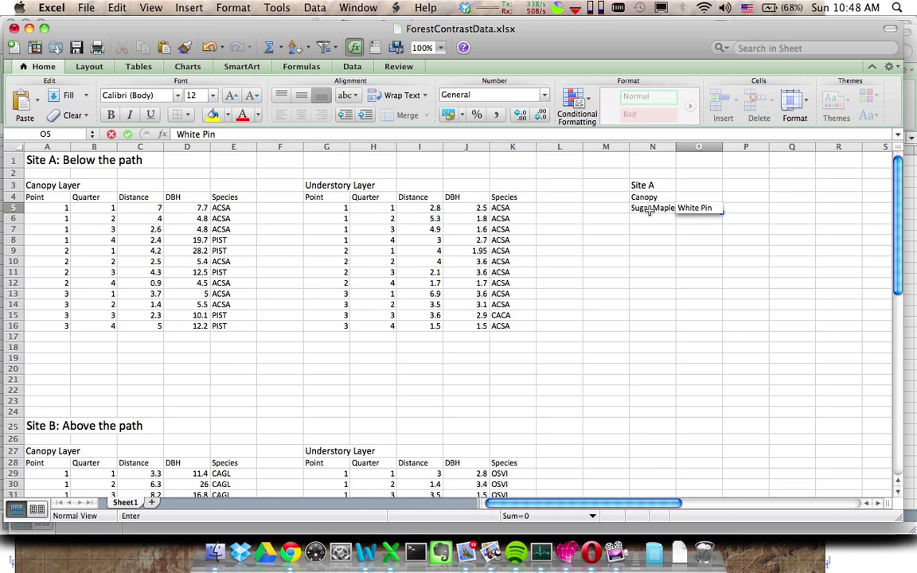
text(e)
Put 'Understory' in Q4, 'Sugar Maple' in Q5 and 'Musclewood' in R5
click(774, 199)
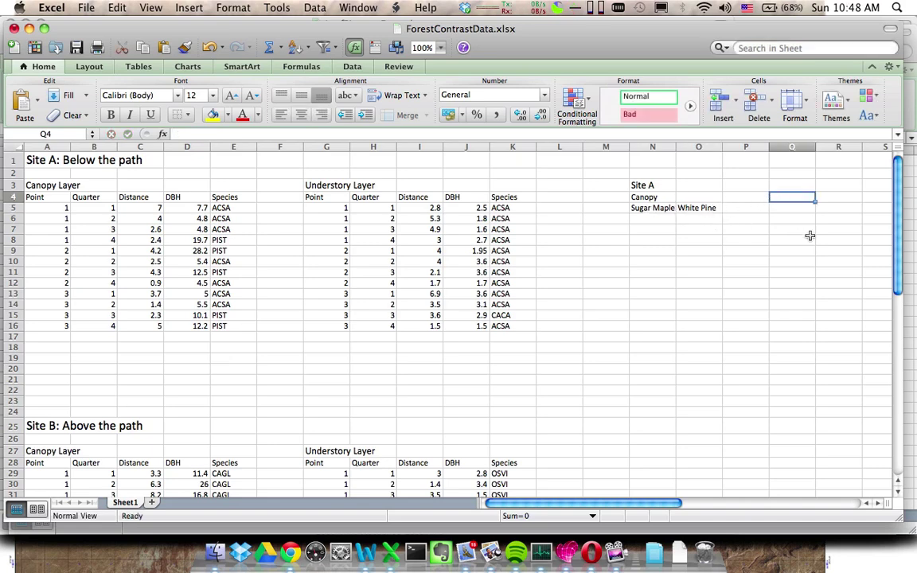
text(Under)
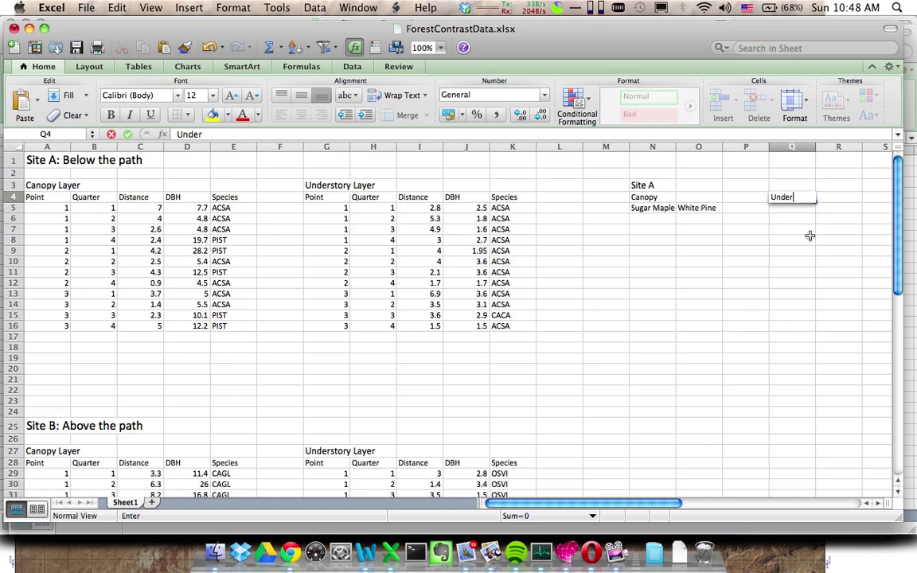
text(story)
key(Return)
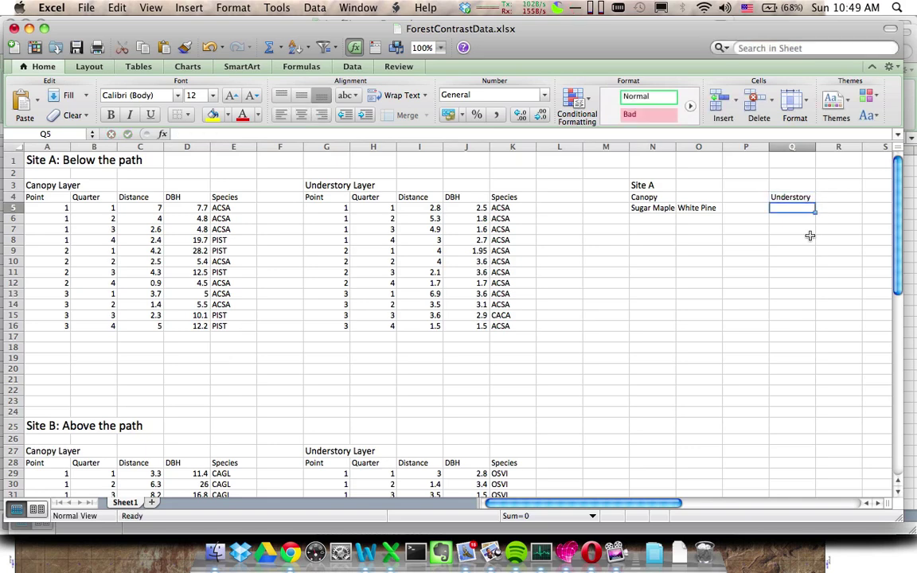
text(Sugare)
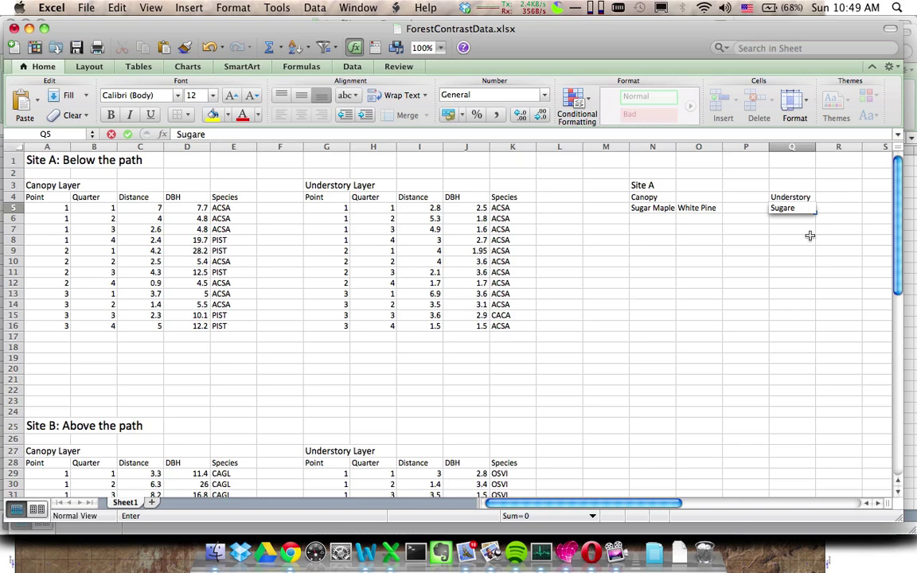
key(BackSpace)
text(Maple)
key(Tab)
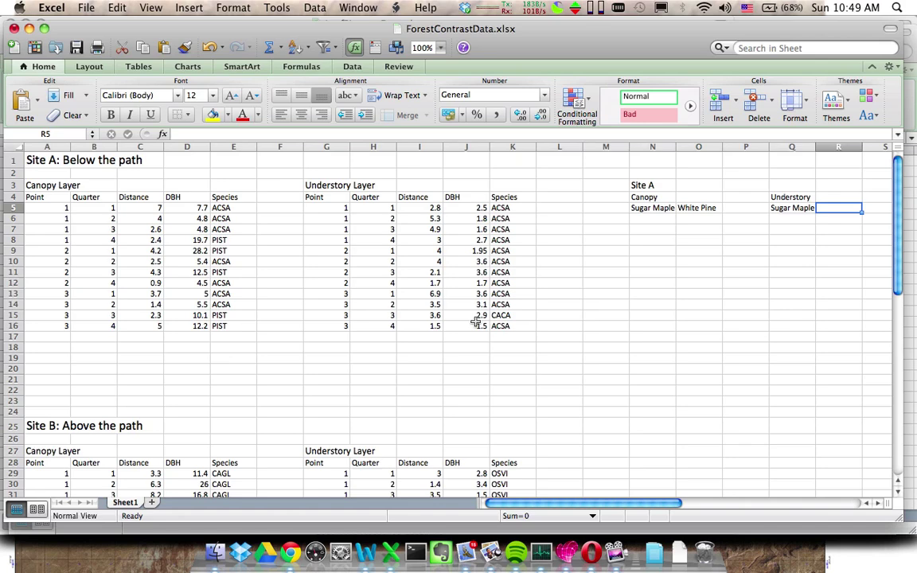
text(M)
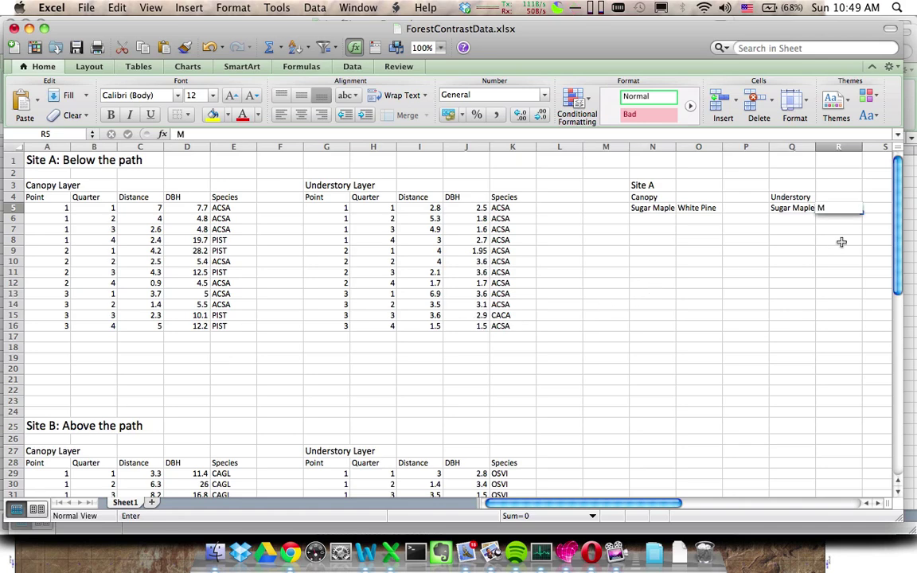
text(usclewood)
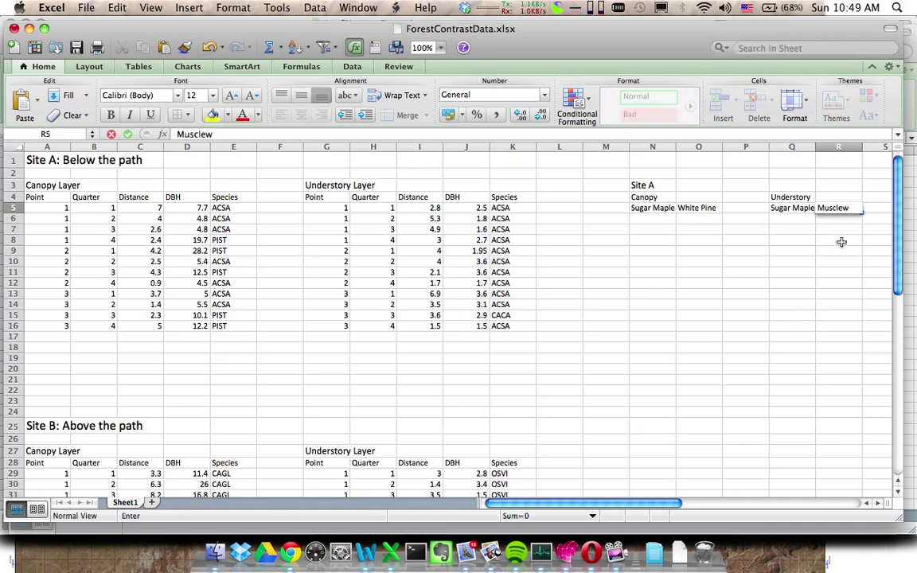
click(647, 217)
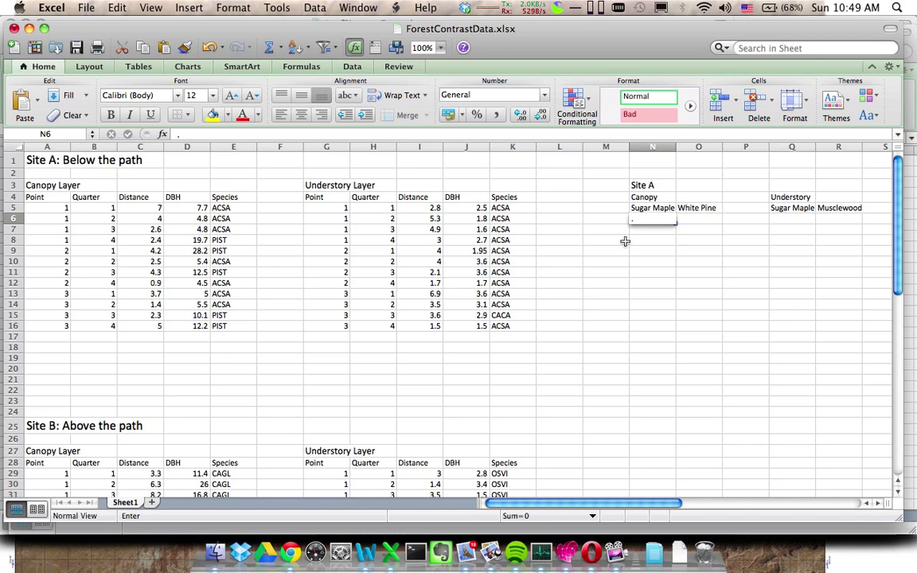
Enter 0.5, 0.5, 0.9 and 0.1 in N6, O6, Q6 and R6, then select N3:R6
text(.5)
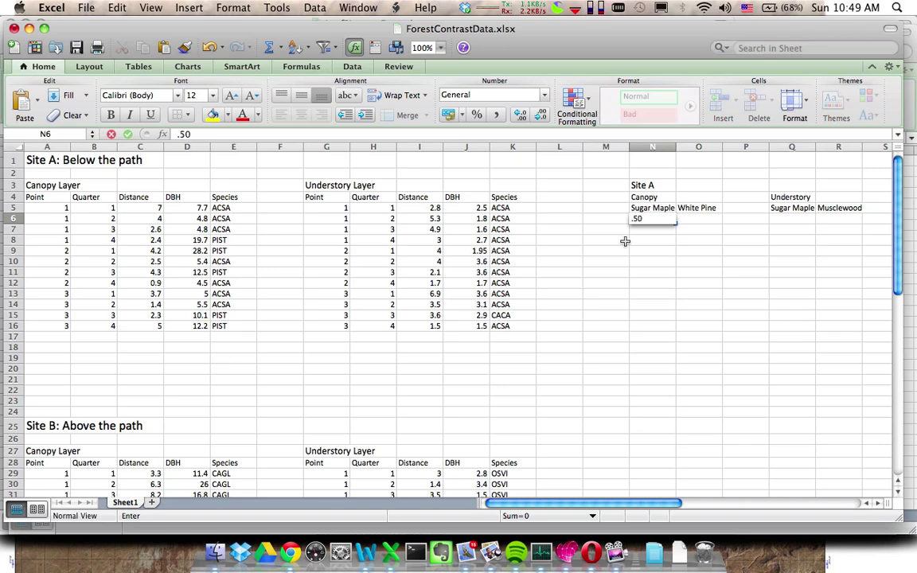
key(Tab)
text(.5)
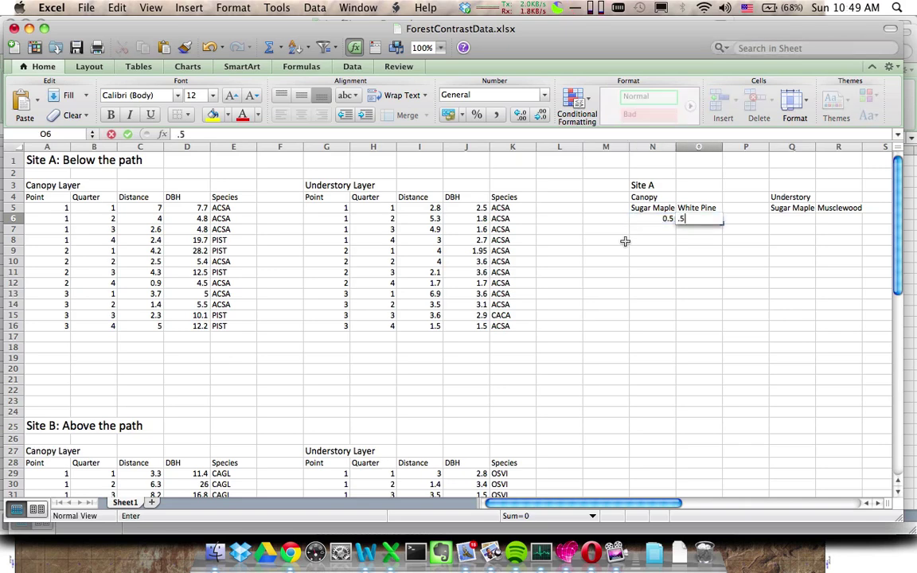
key(Tab)
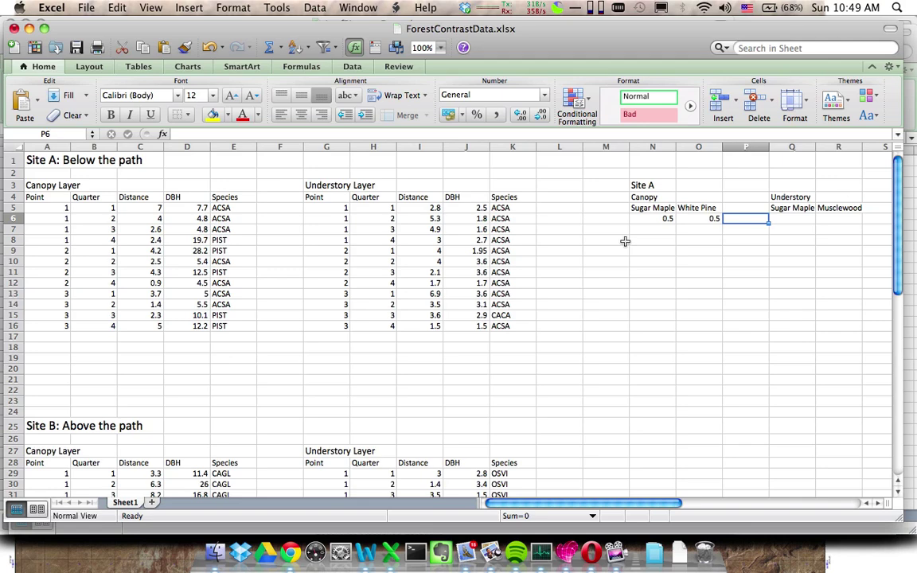
key(Tab)
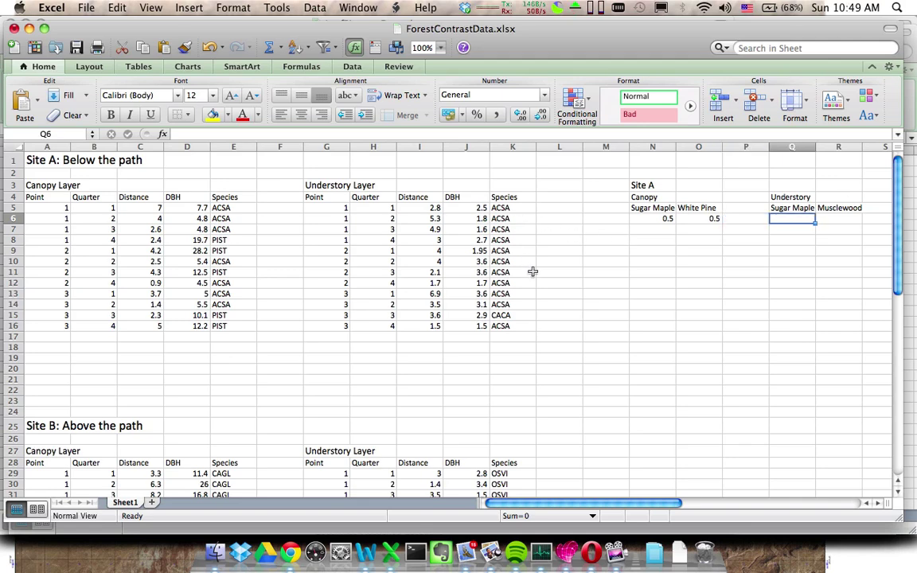
text(.9)
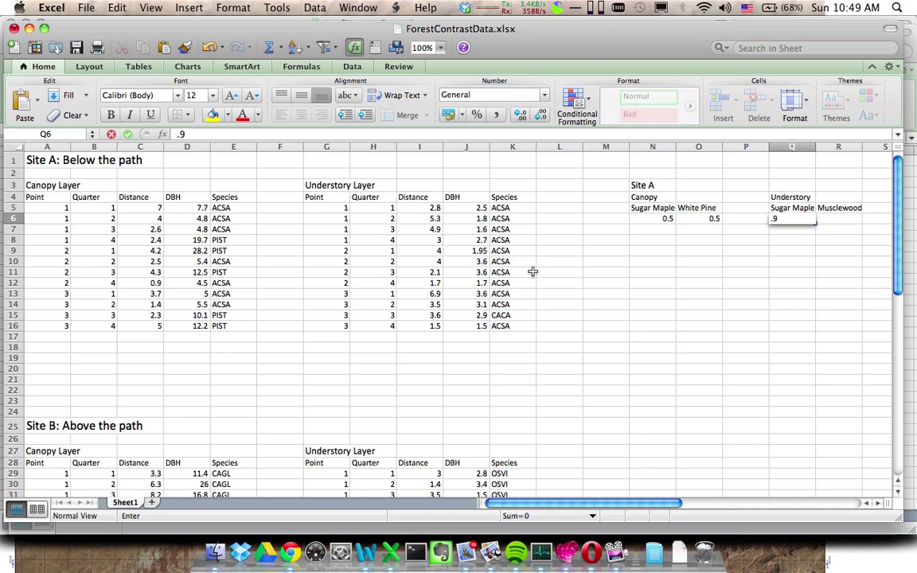
key(Tab)
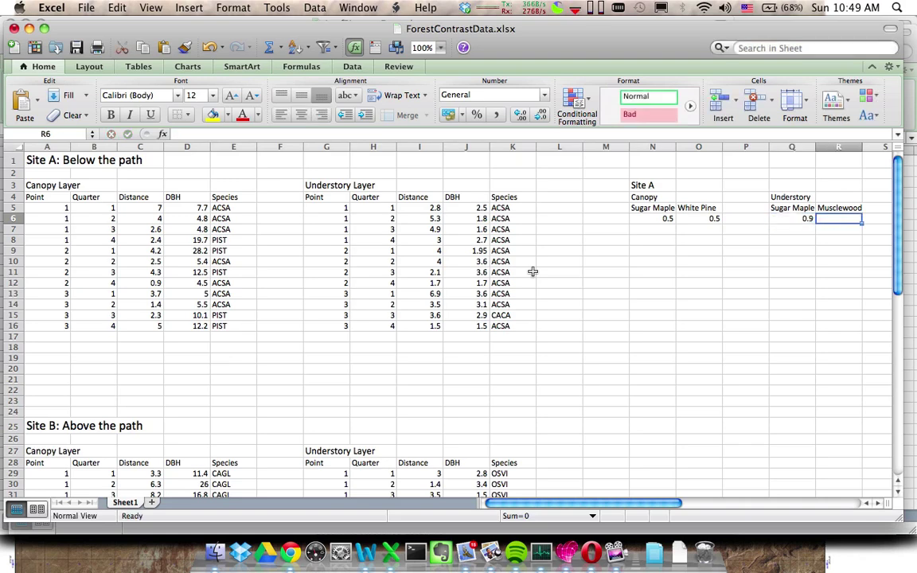
text(.1)
key(Return)
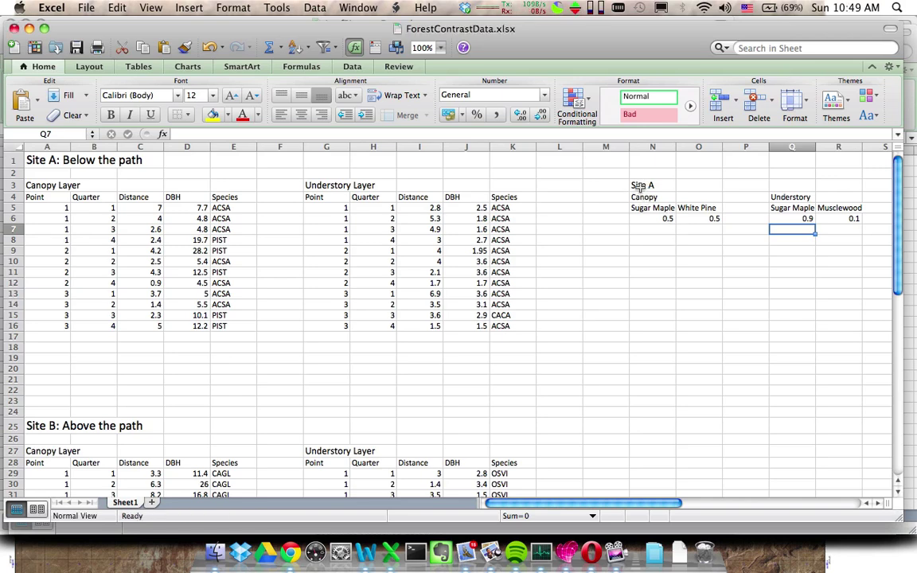
drag(634, 186, 849, 222)
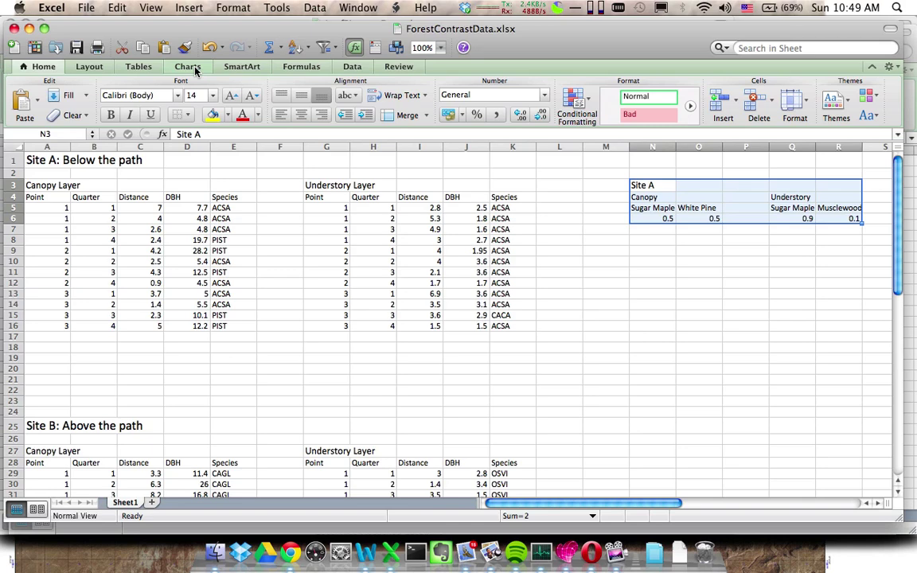
Insert a Clustered Column chart of the block and move it beside the summary table
click(189, 67)
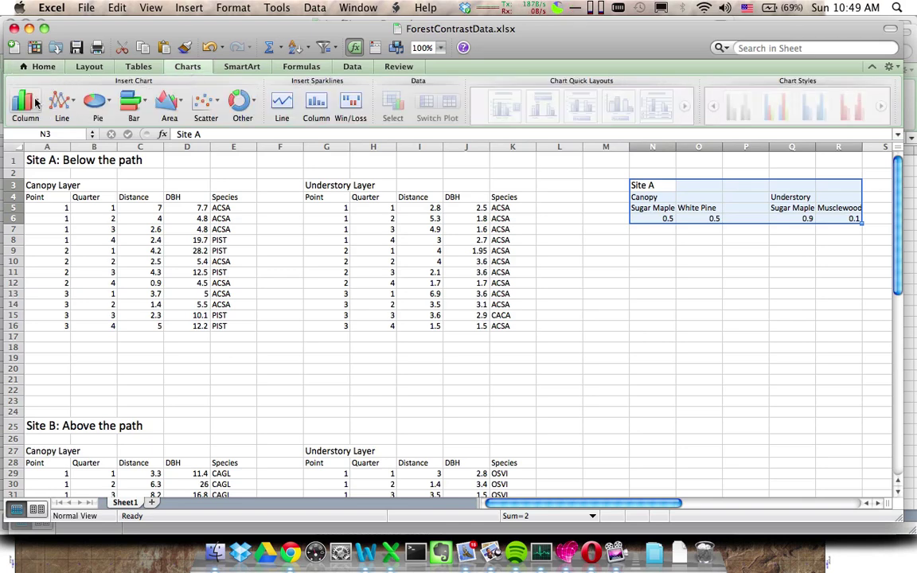
click(35, 101)
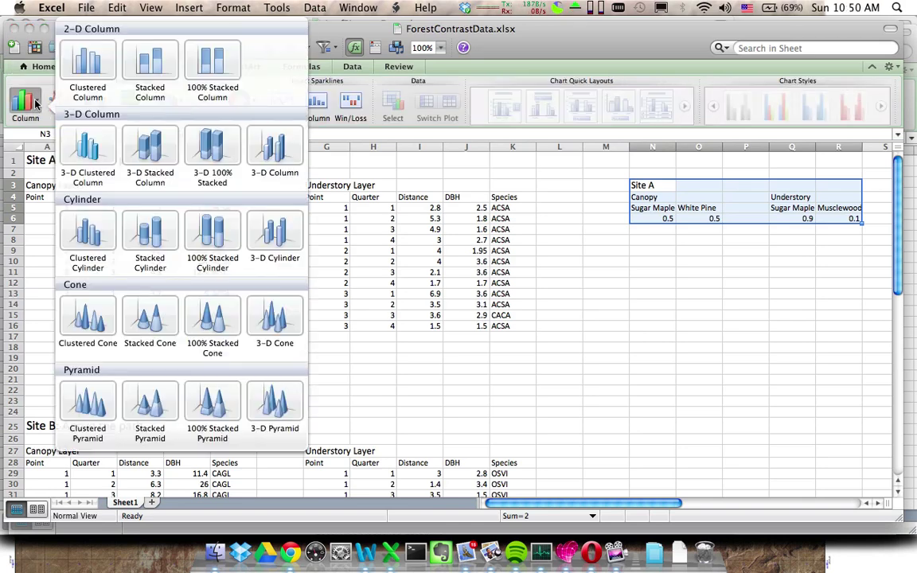
click(88, 73)
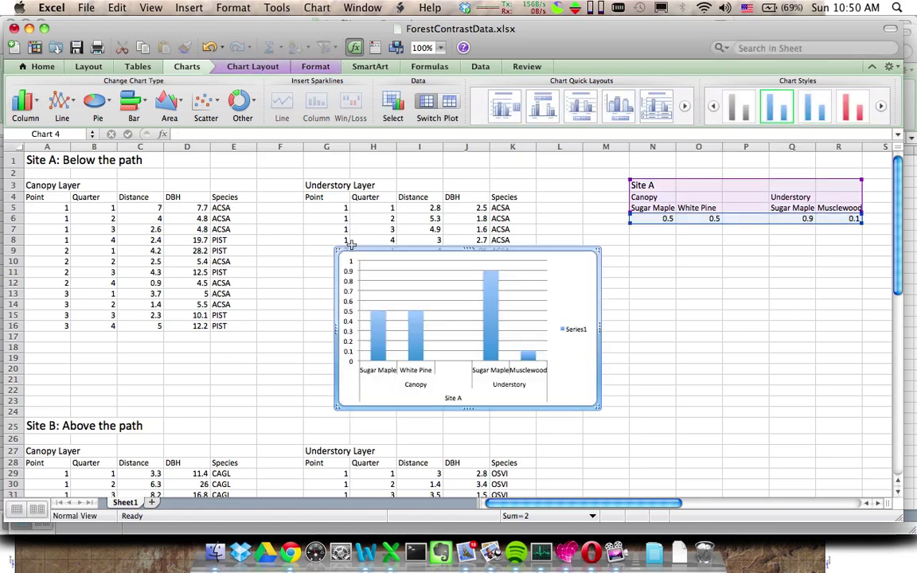
drag(354, 251, 639, 229)
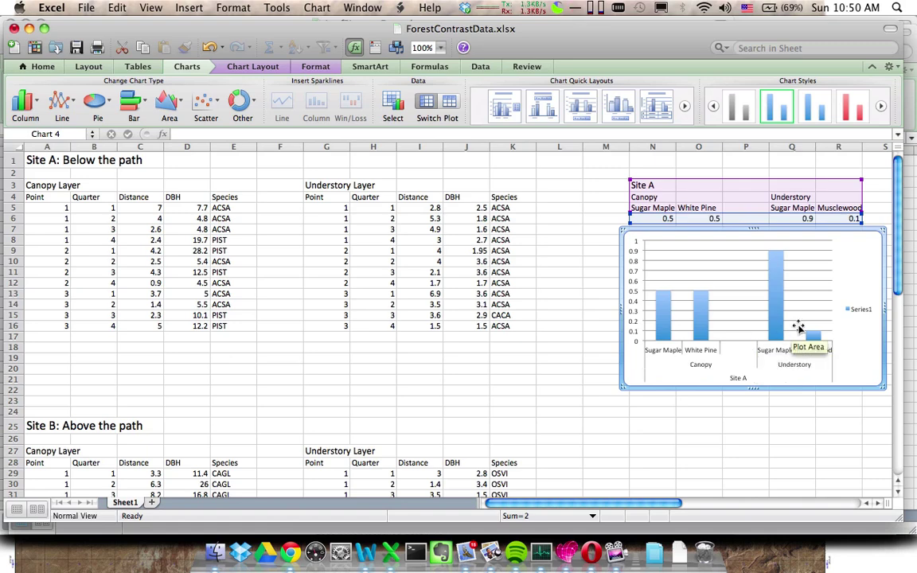
Delete the Series1 legend, then select the chart's bar series
click(858, 313)
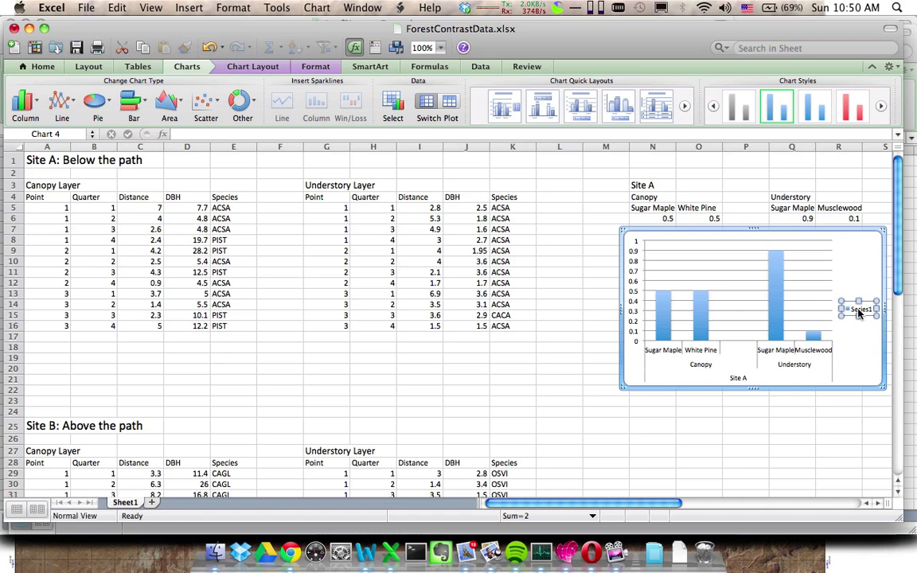
key(Delete)
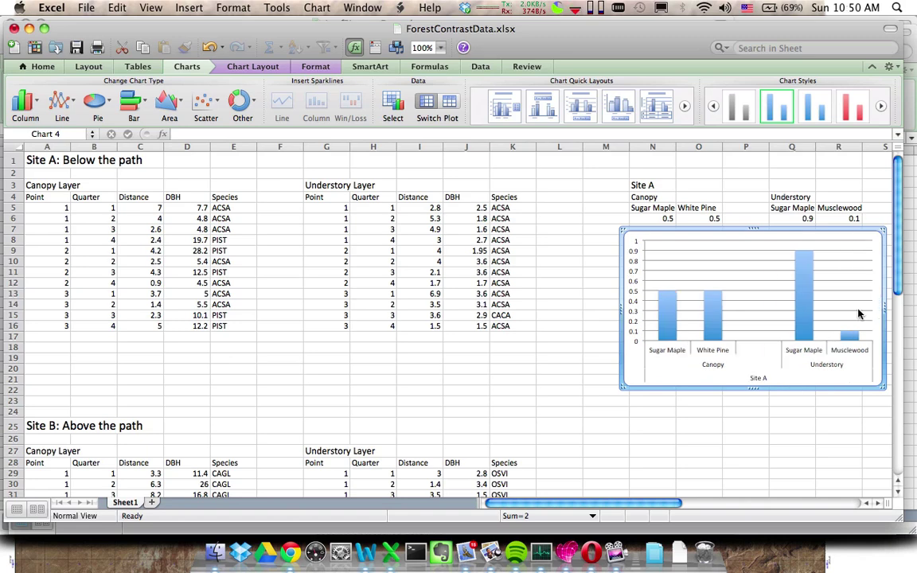
click(663, 332)
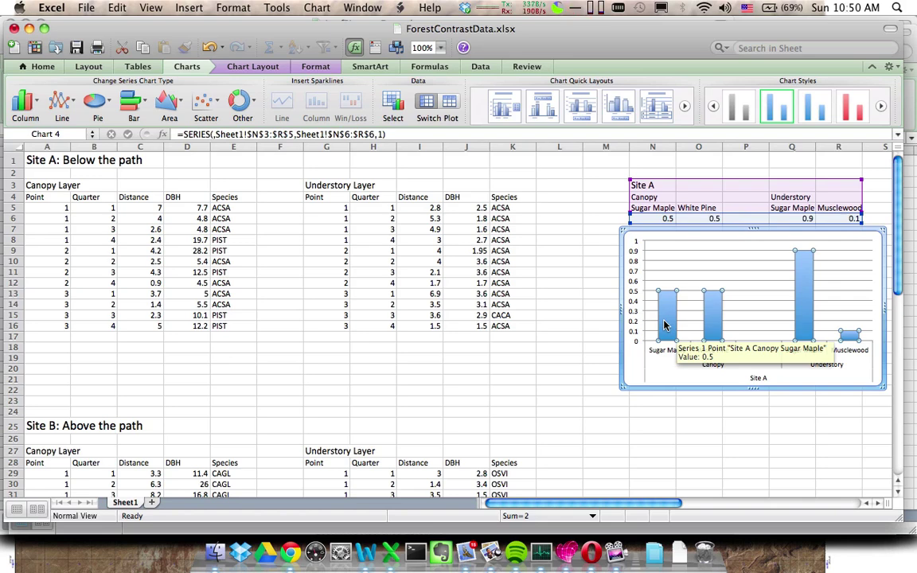
Set the data series fill colour to black in Format Data Series
right_click(665, 325)
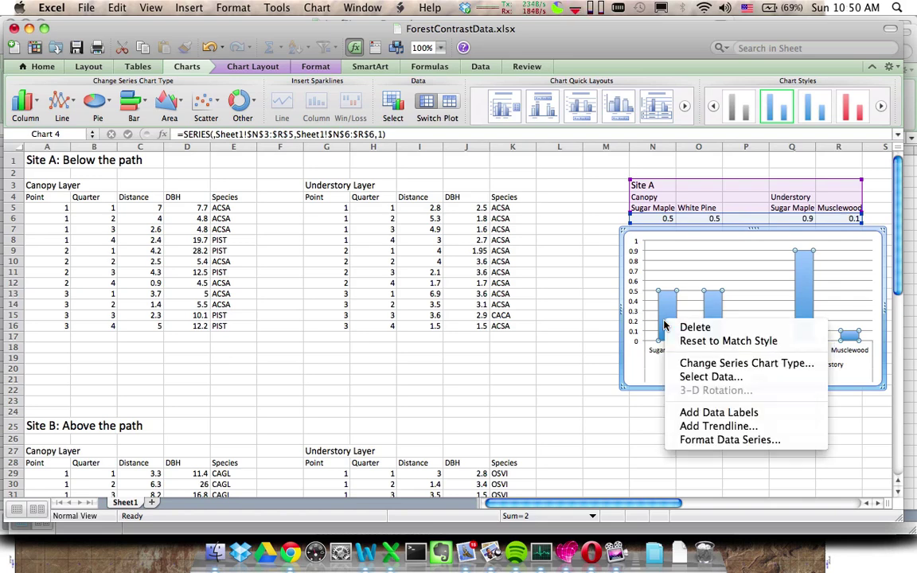
click(701, 440)
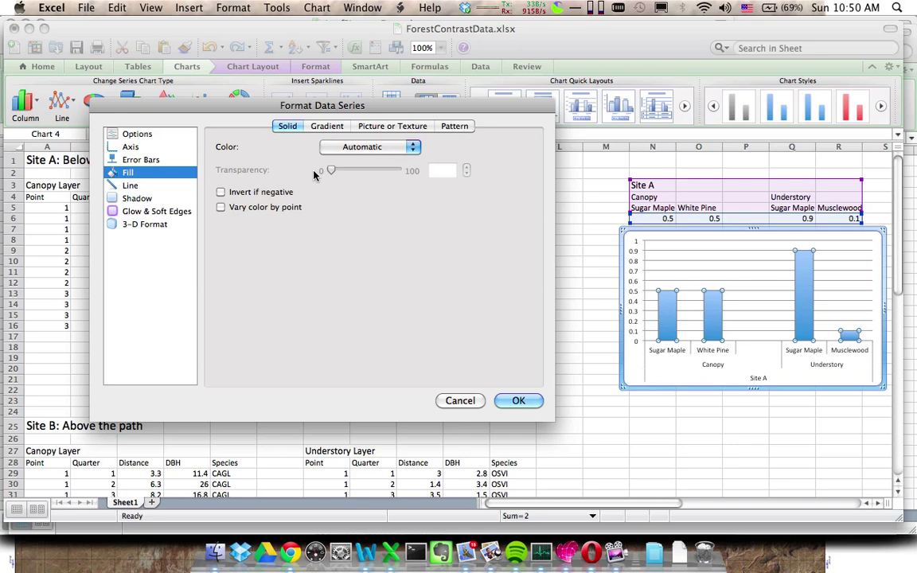
click(366, 149)
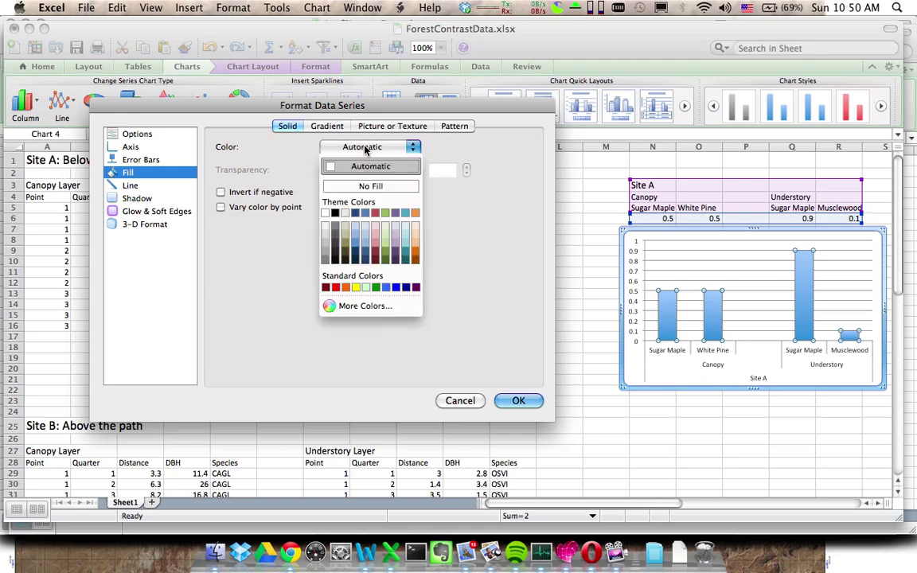
click(335, 212)
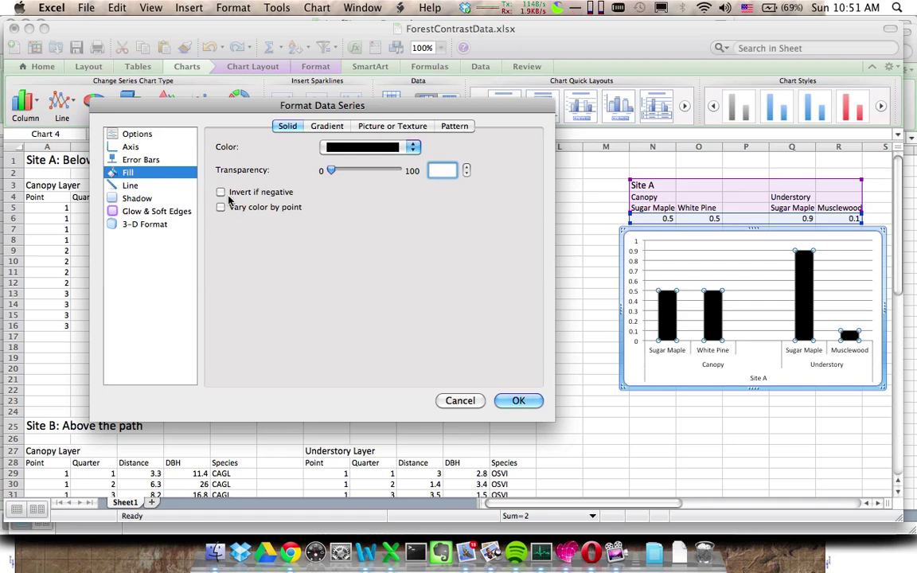
Set the series gap width to 10% and apply the change
click(132, 136)
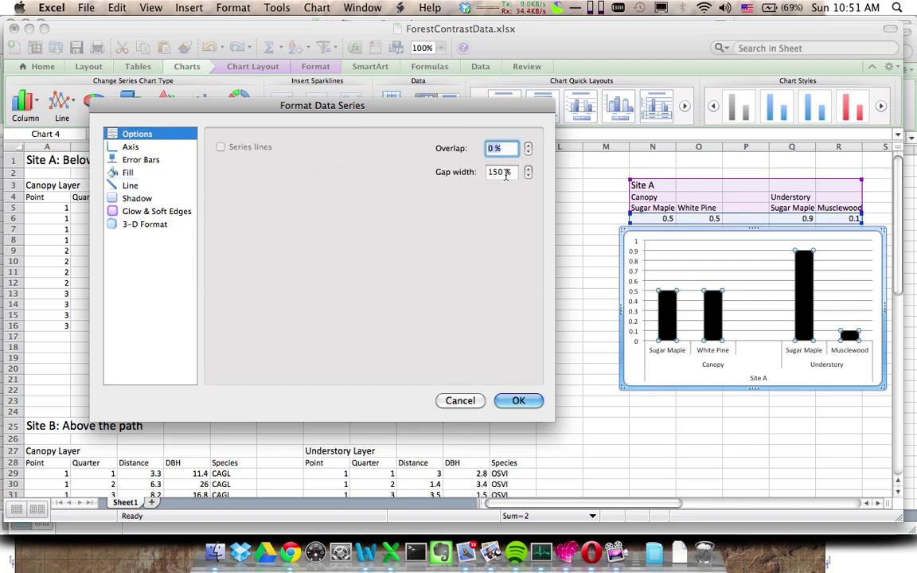
click(501, 172)
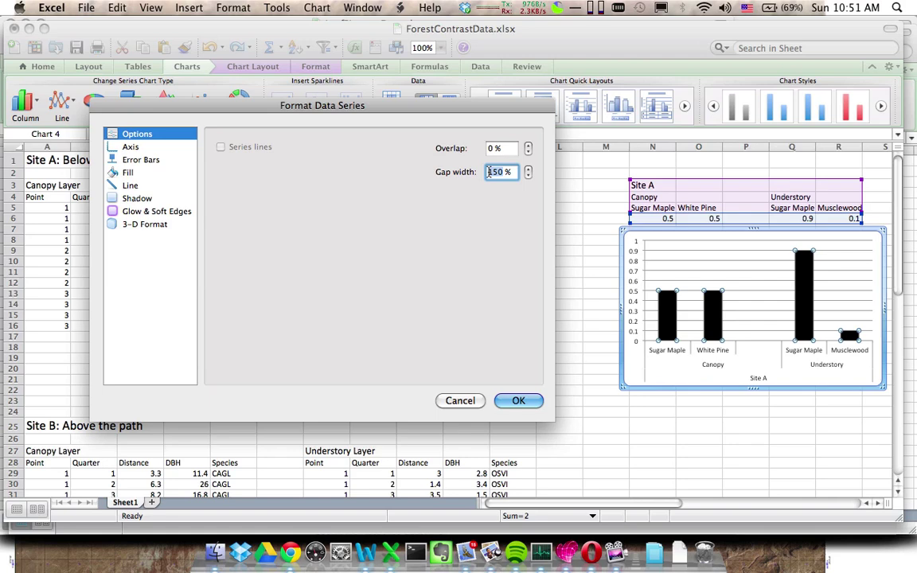
text(10)
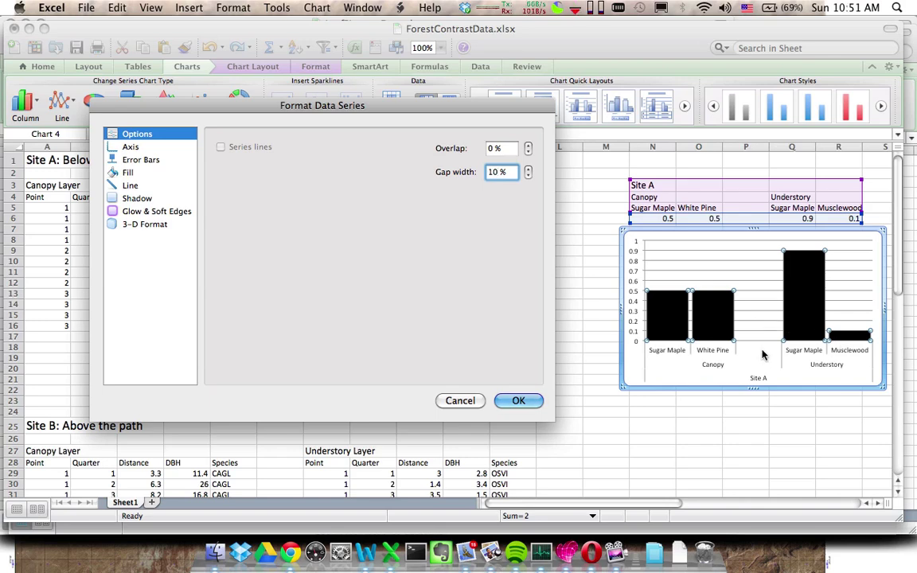
click(516, 401)
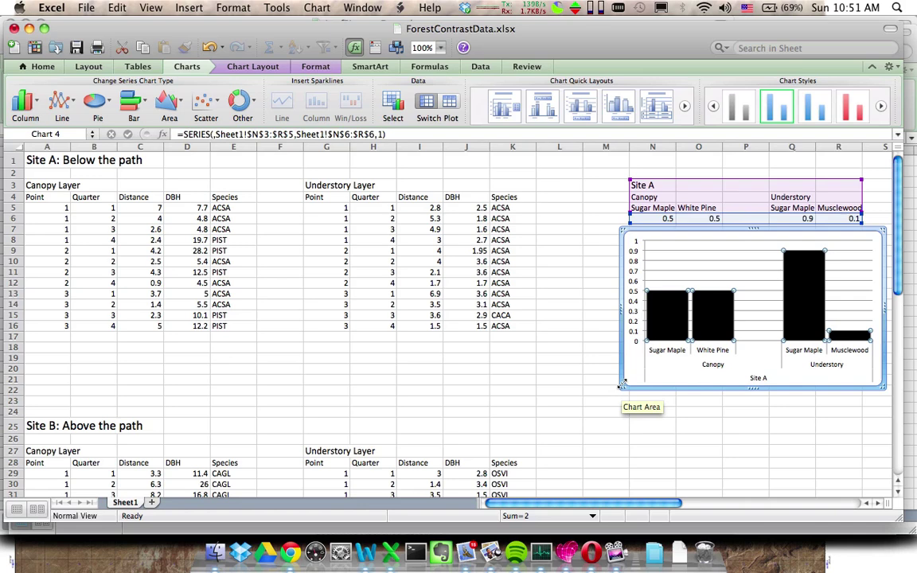
Drag the chart's lower-left corner down and to the left to enlarge it
drag(623, 389, 616, 430)
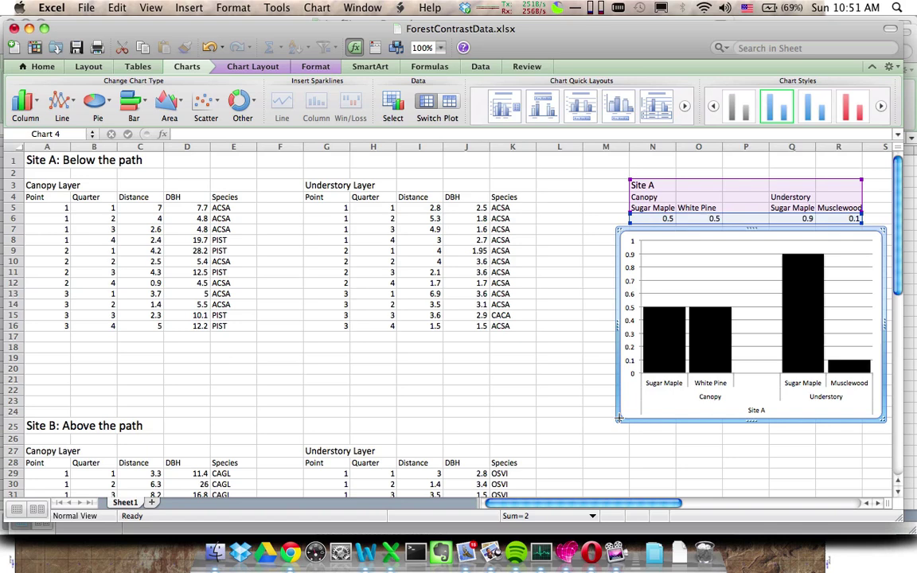
drag(616, 419, 611, 440)
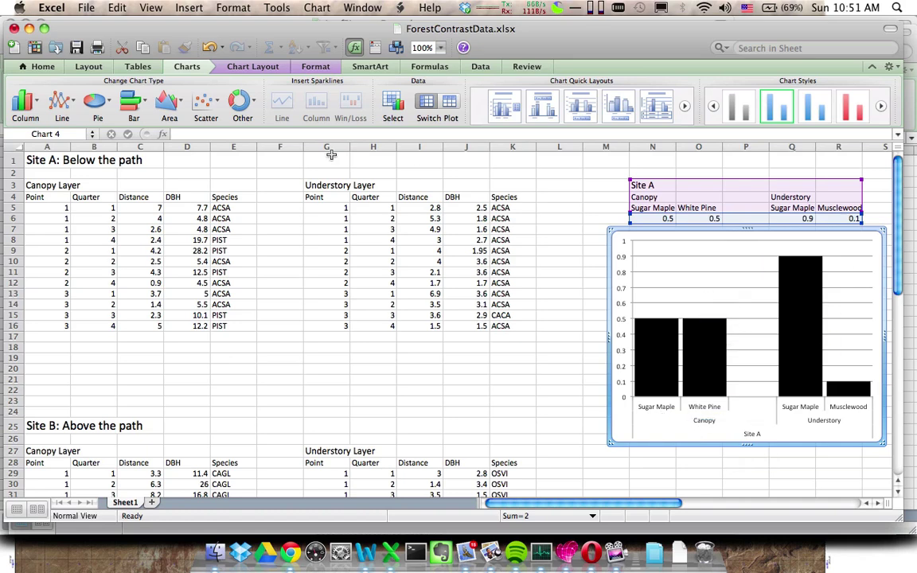
Add a trial title above the chart and look over the axis title options
click(251, 68)
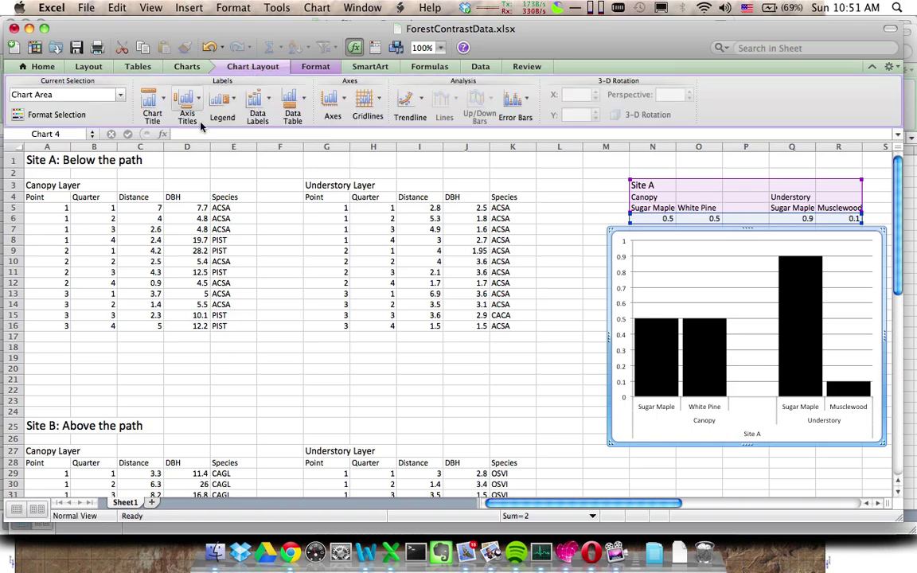
click(163, 106)
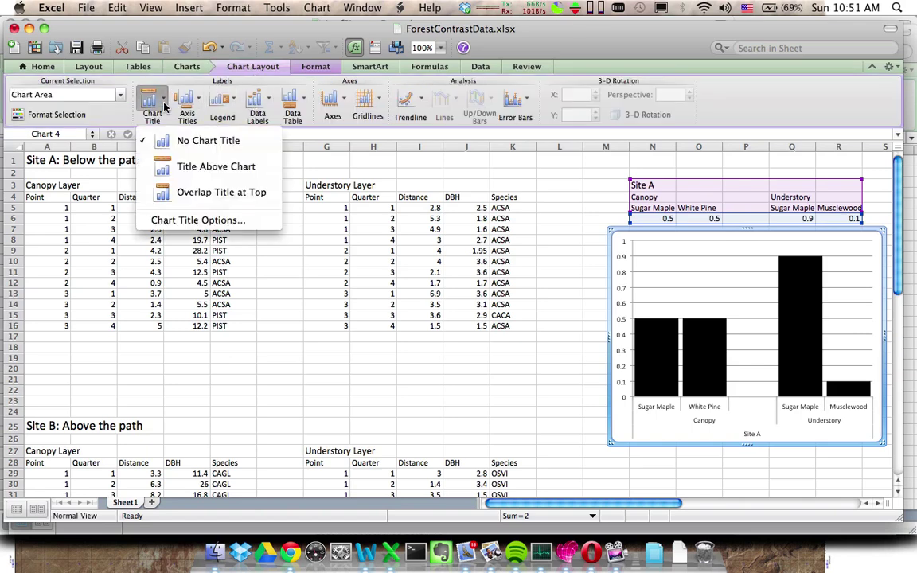
click(193, 174)
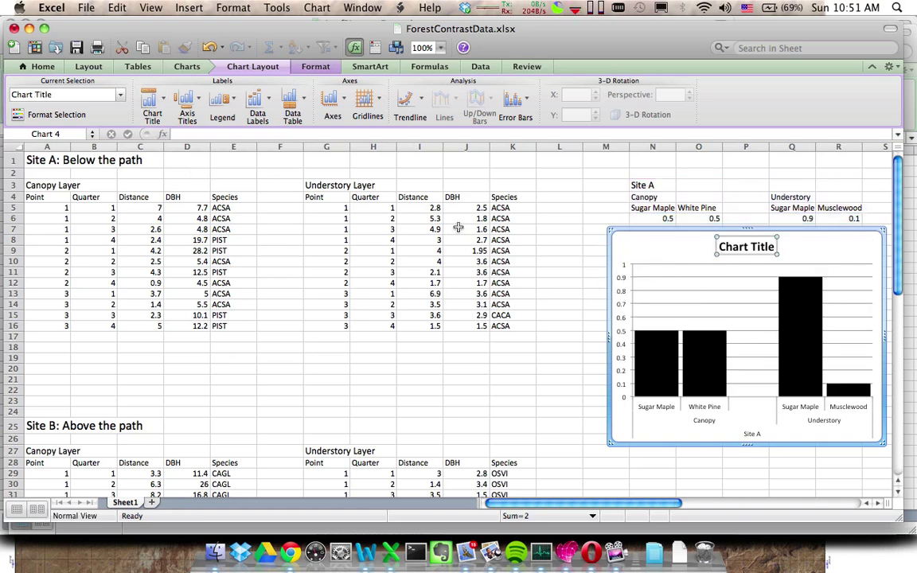
click(192, 113)
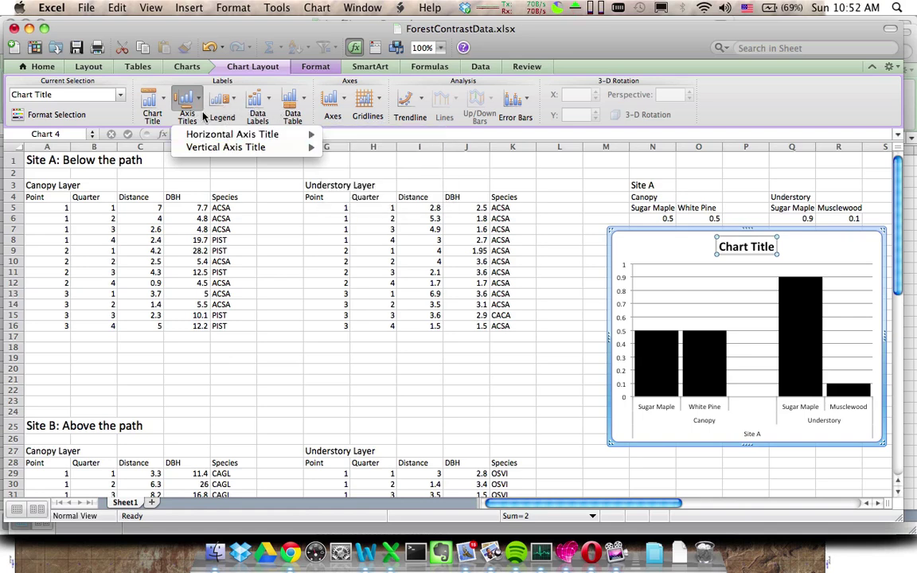
click(635, 253)
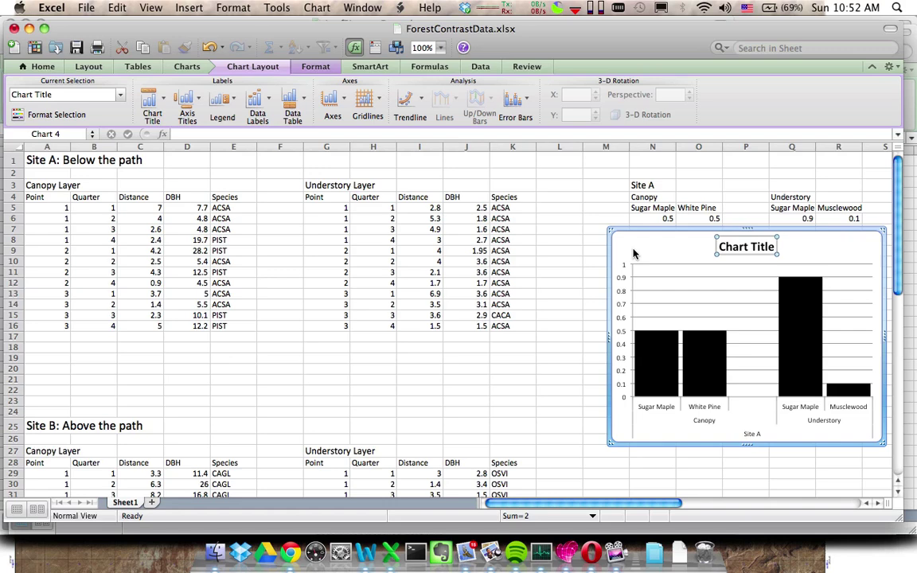
Select the trial chart title and delete it
click(712, 256)
click(718, 250)
key(Delete)
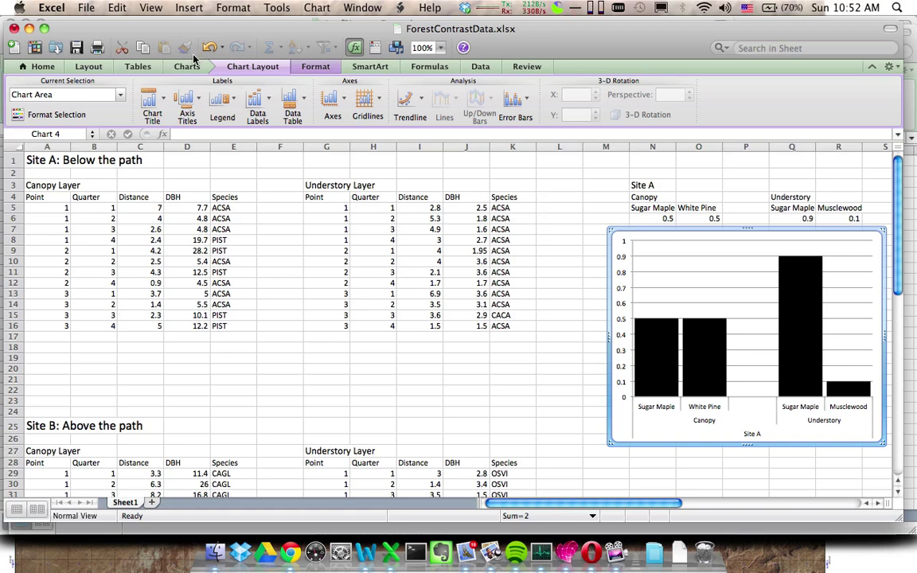
Copy the selected Site A chart with Edit > Copy
click(117, 8)
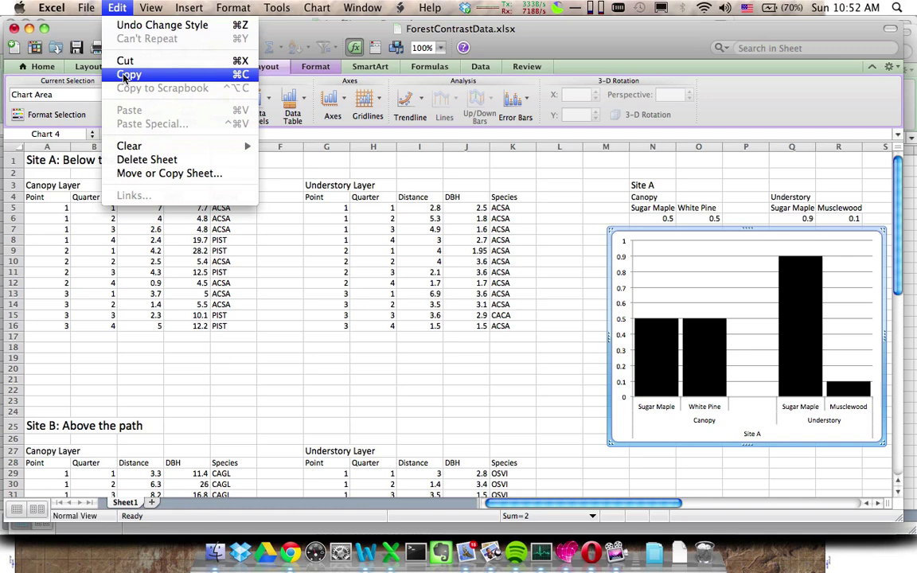
click(637, 255)
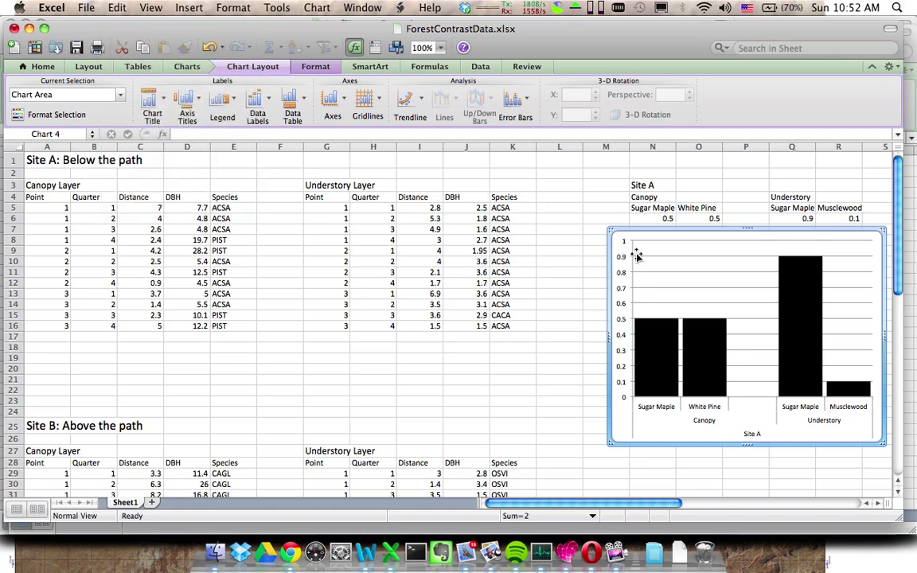